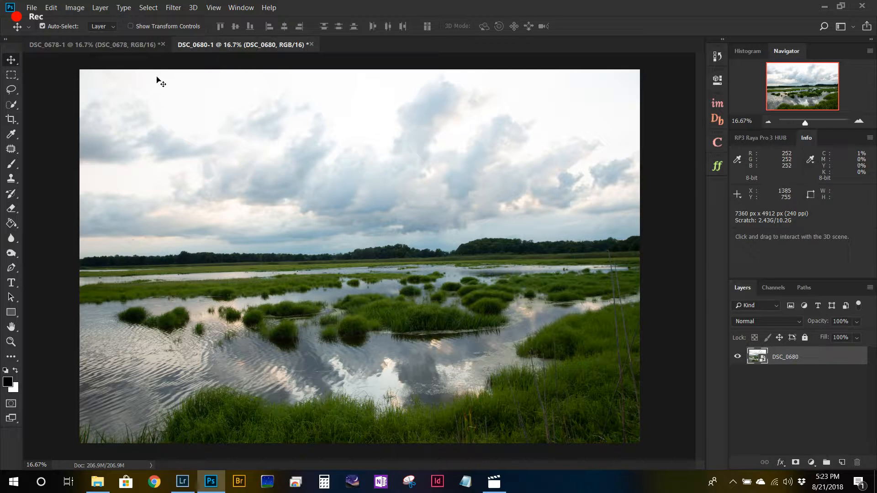
# Step: Compare the dark DSC_0678-1 exposure with the bright DSC_0680-1 exposure of the marsh
pyautogui.click(137, 48)
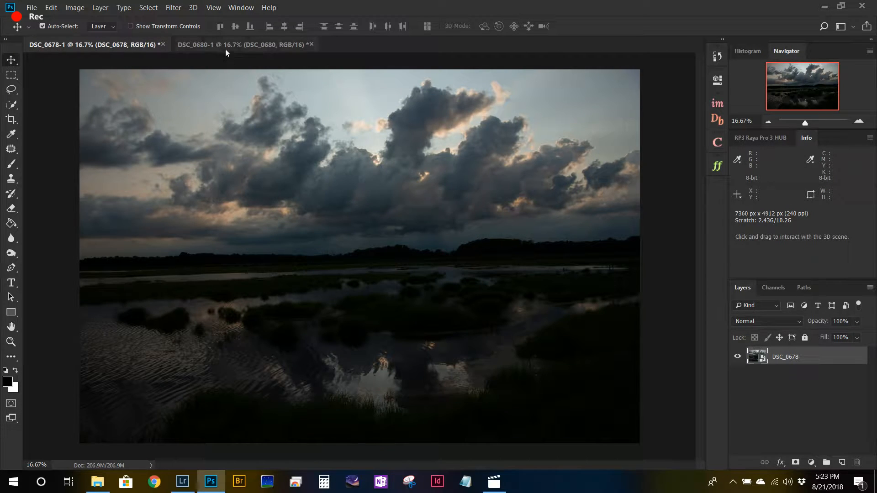
pyautogui.click(226, 49)
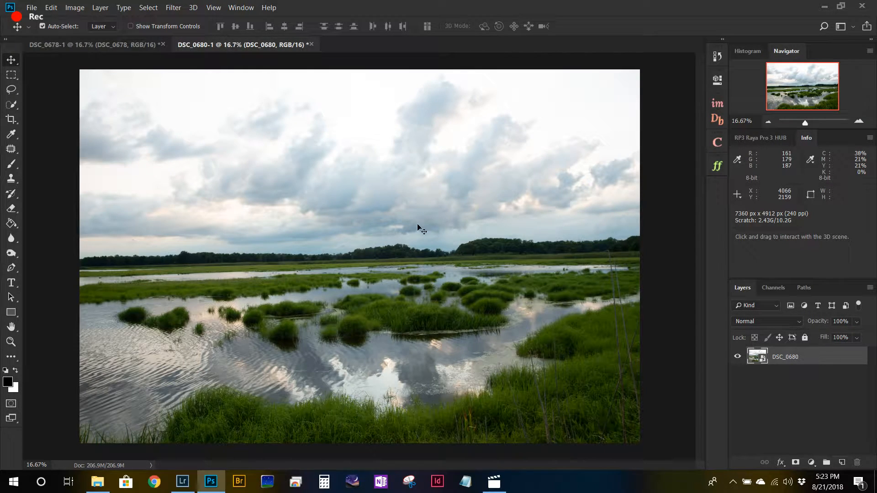
pyautogui.click(135, 47)
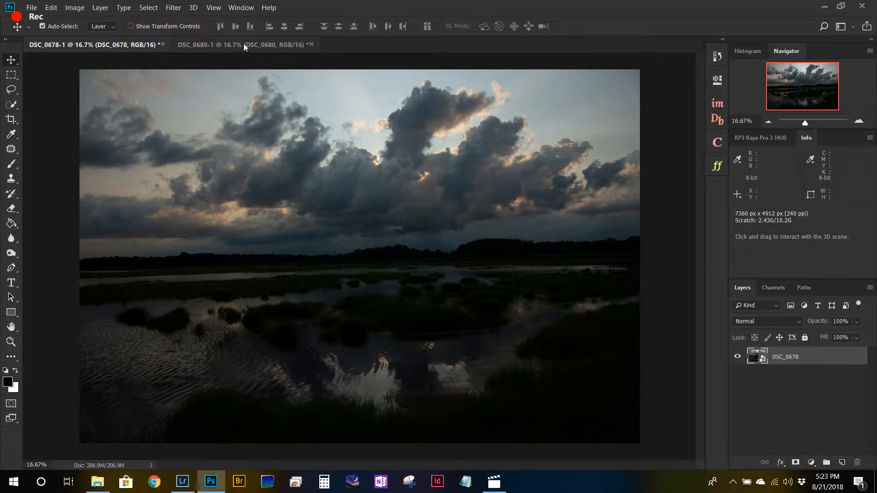
pyautogui.click(245, 44)
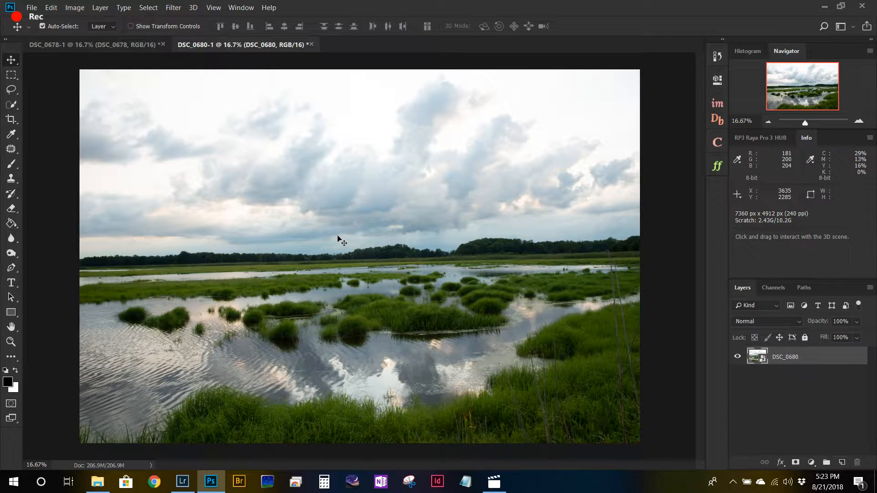
pyautogui.click(132, 50)
# Step: Copy the bright DSC_0680 layer into the DSC_0678-1 document, aligned on top of the dark exposure
pyautogui.click(226, 45)
pyautogui.moveTo(454, 288); pyautogui.dragTo(383, 230)
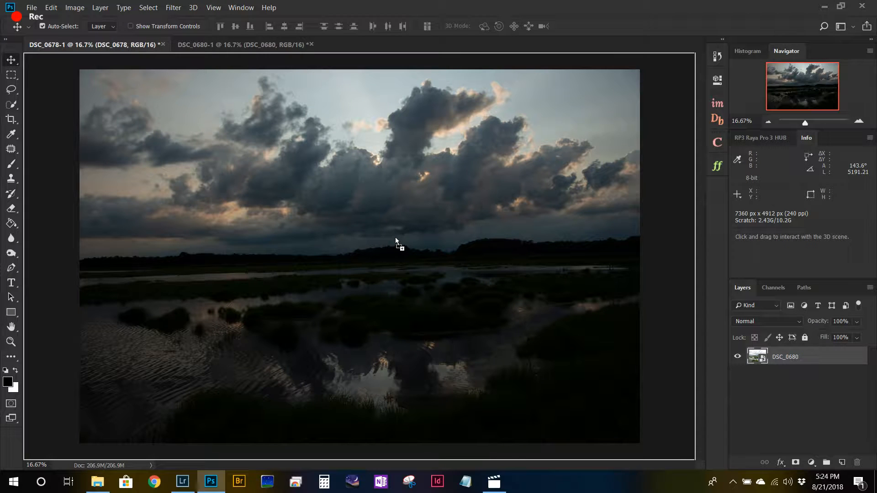
pyautogui.moveTo(416, 244); pyautogui.dragTo(416, 244)
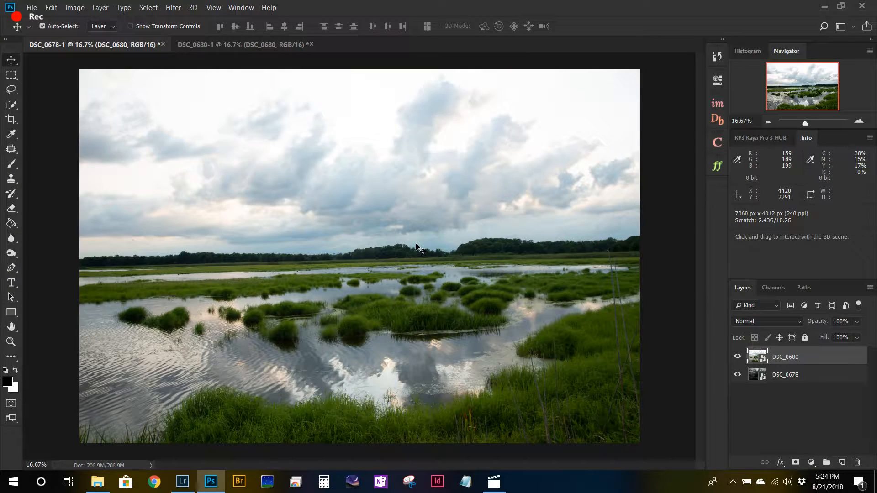
# Step: Hide and show the DSC_0680 layer several times to compare both exposures and check their alignment
pyautogui.click(738, 357)
pyautogui.click(738, 357)
pyautogui.click(738, 357)
pyautogui.click(738, 357)
pyautogui.click(738, 357)
pyautogui.click(738, 357)
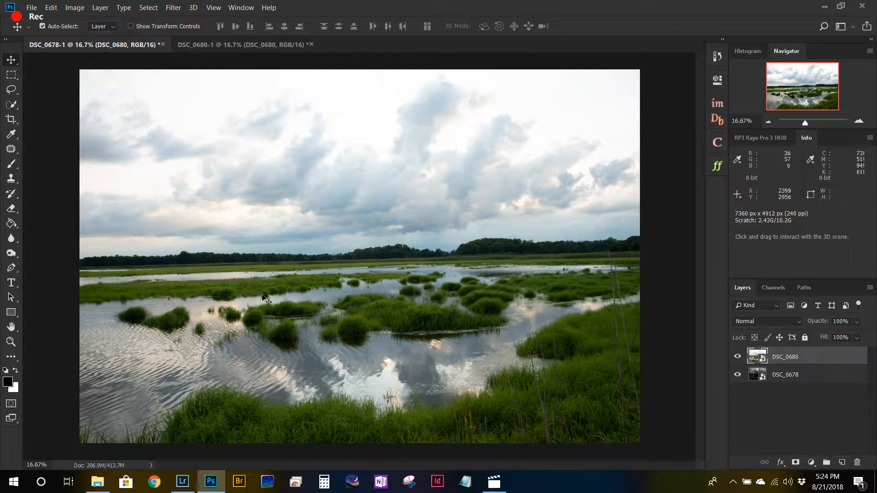
# Step: Mask the DSC_0680 layer, painting out its sky and a curved stroke across the water with a 700 px black brush
pyautogui.click(795, 463)
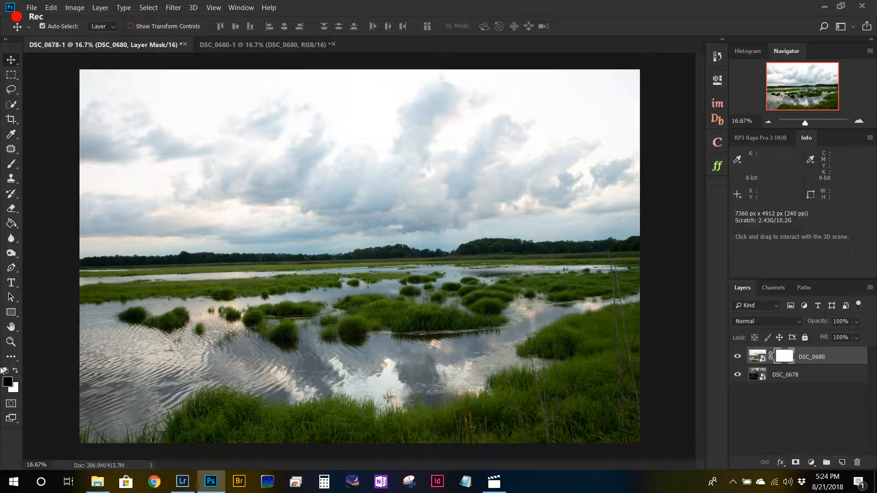
pyautogui.click(11, 163)
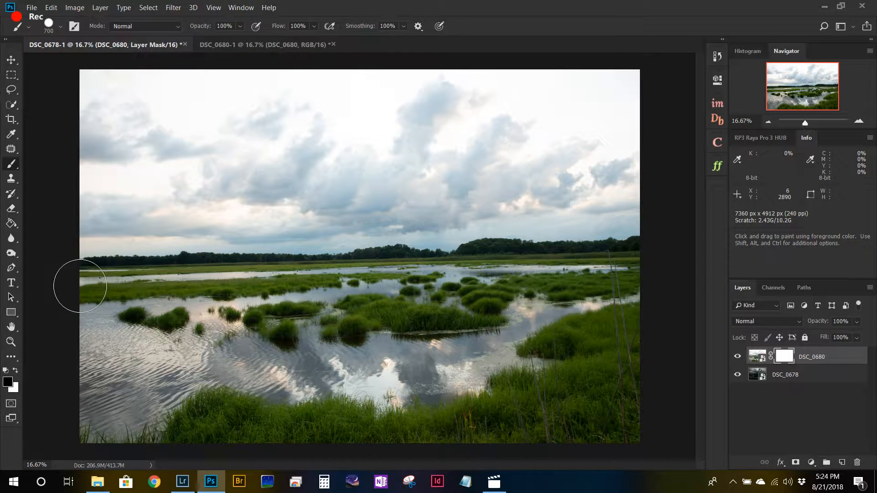
pyautogui.moveTo(87, 82)
pyautogui.mouseDown()
pyautogui.moveTo(306, 87)
pyautogui.moveTo(673, 80)
pyautogui.moveTo(670, 102)
pyautogui.moveTo(615, 111)
pyautogui.moveTo(72, 124)
pyautogui.moveTo(80, 162)
pyautogui.moveTo(98, 164)
pyautogui.moveTo(658, 133)
pyautogui.moveTo(655, 173)
pyautogui.moveTo(402, 187)
pyautogui.moveTo(69, 187)
pyautogui.moveTo(78, 225)
pyautogui.moveTo(358, 213)
pyautogui.moveTo(654, 214)
pyautogui.moveTo(647, 218)
pyautogui.moveTo(61, 236)
pyautogui.mouseUp()
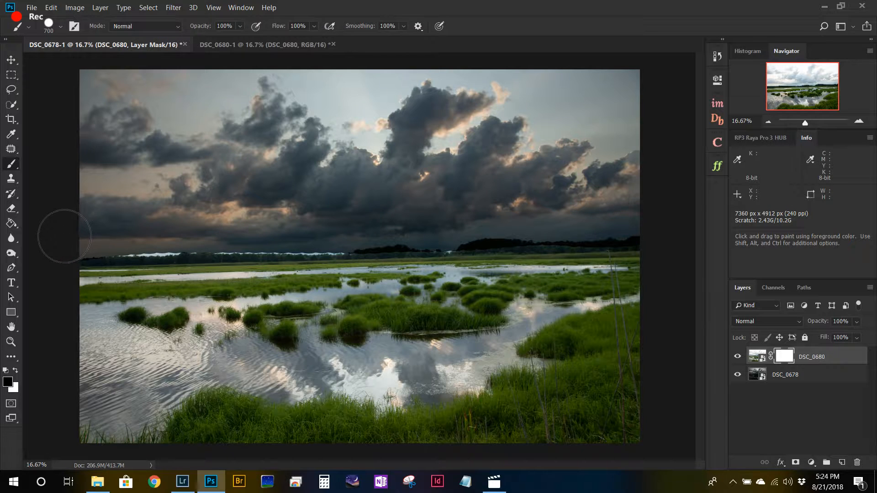
pyautogui.moveTo(133, 371)
pyautogui.mouseDown()
pyautogui.moveTo(441, 363)
pyautogui.moveTo(484, 348)
pyautogui.moveTo(529, 313)
pyautogui.mouseUp()
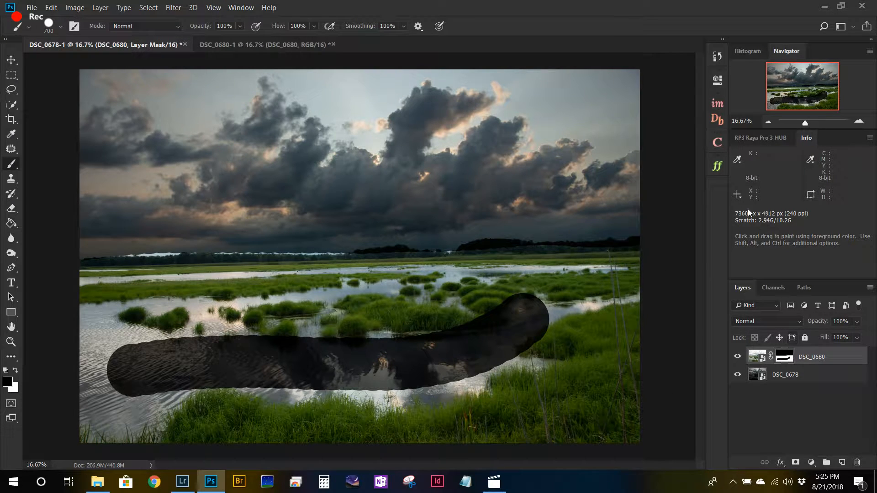
# Step: Feather the DSC_0680 layer mask by 1000 px to blend the two exposures smoothly
pyautogui.click(714, 82)
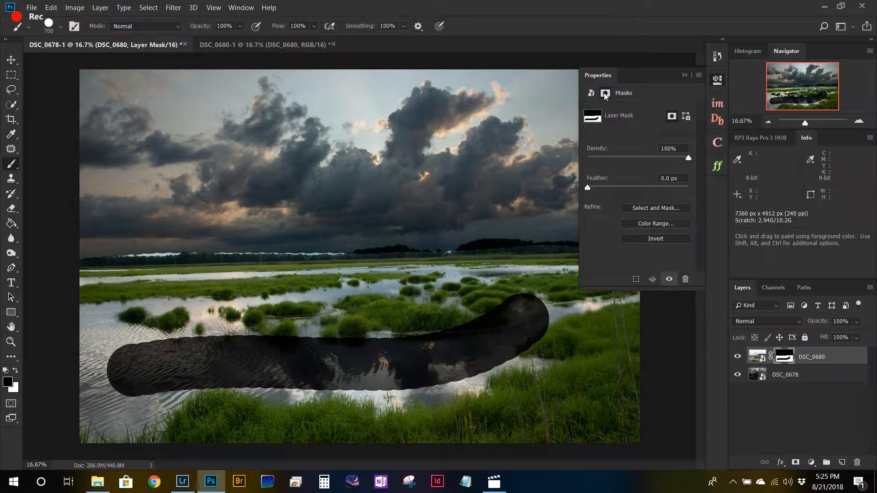
pyautogui.moveTo(591, 188); pyautogui.dragTo(692, 198)
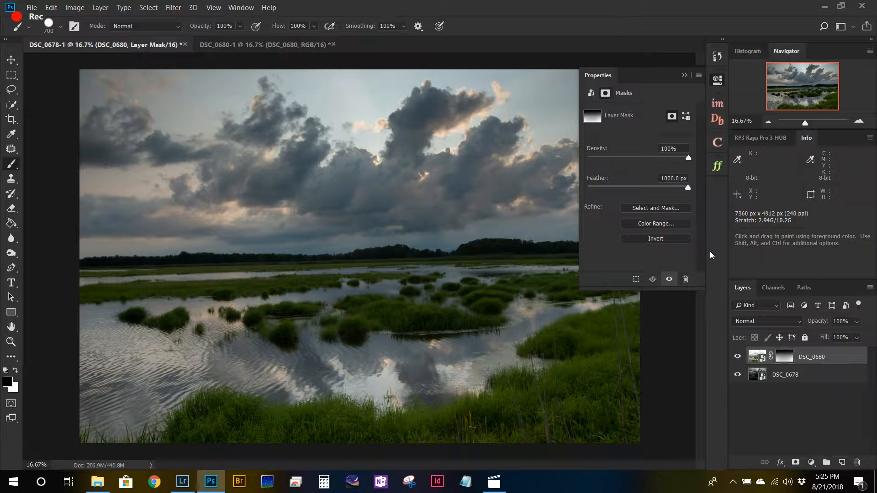
pyautogui.click(716, 86)
# Step: Examine the exposure blend by toggling the masked DSC_0680 layer and checking its opacity setting
pyautogui.click(736, 358)
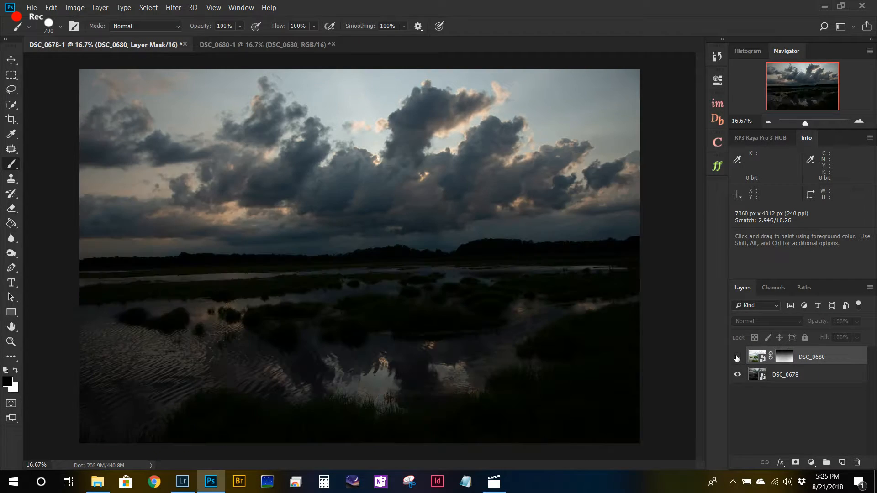
pyautogui.click(736, 358)
pyautogui.click(736, 359)
pyautogui.click(737, 358)
pyautogui.click(737, 358)
pyautogui.click(737, 358)
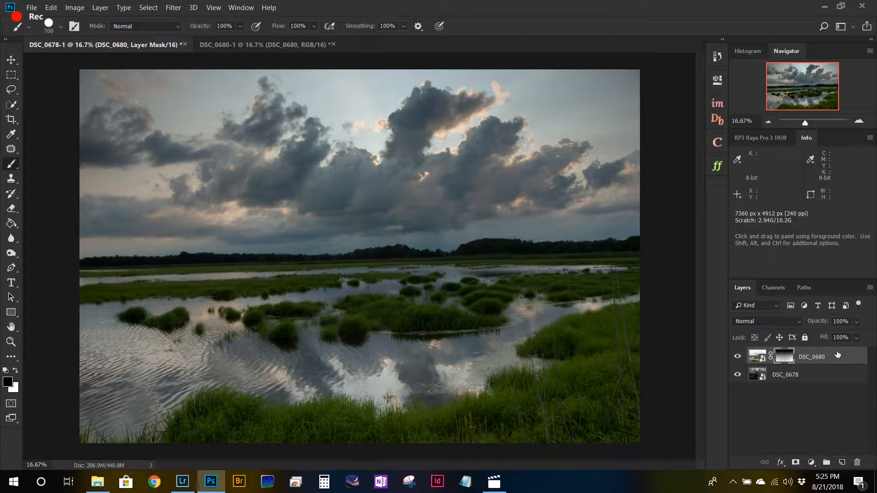
pyautogui.click(857, 322)
pyautogui.moveTo(869, 337)
pyautogui.mouseDown()
pyautogui.moveTo(845, 341)
pyautogui.moveTo(869, 339)
pyautogui.mouseUp()
# Step: Convert the DSC_0680 and DSC_0678 layers together into one smart object
pyautogui.keyDown('shift'); pyautogui.click(818, 376); pyautogui.keyUp('shift')
pyautogui.click(870, 288)
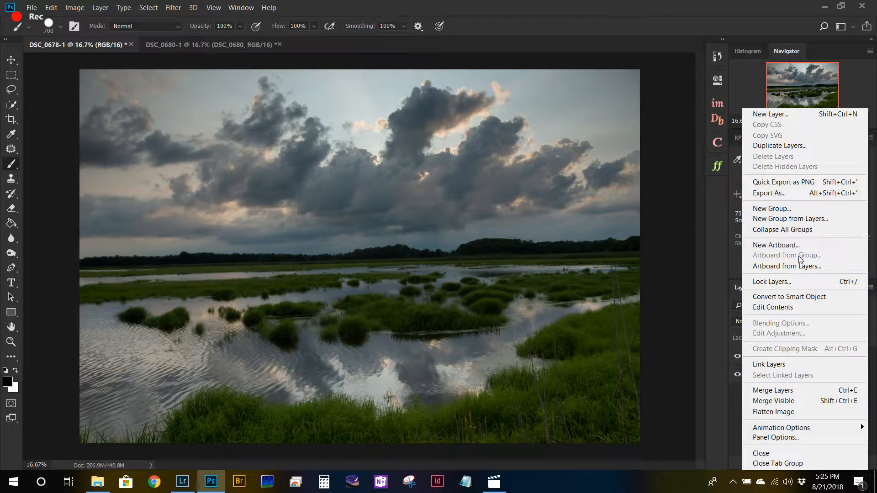
pyautogui.click(802, 298)
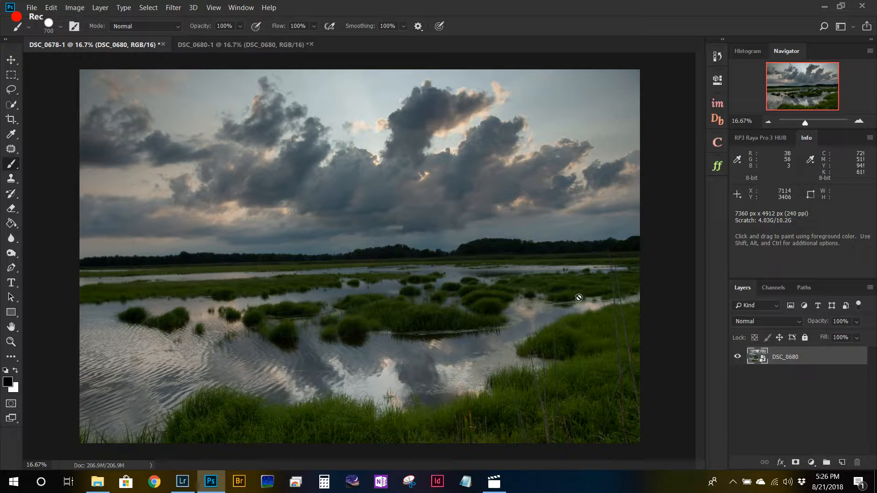
# Step: Start a Camera Raw Filter with exposure +0.30, contrast +41, temperature +9 and tint +20, showing the highlight clipping warning
pyautogui.click(173, 9)
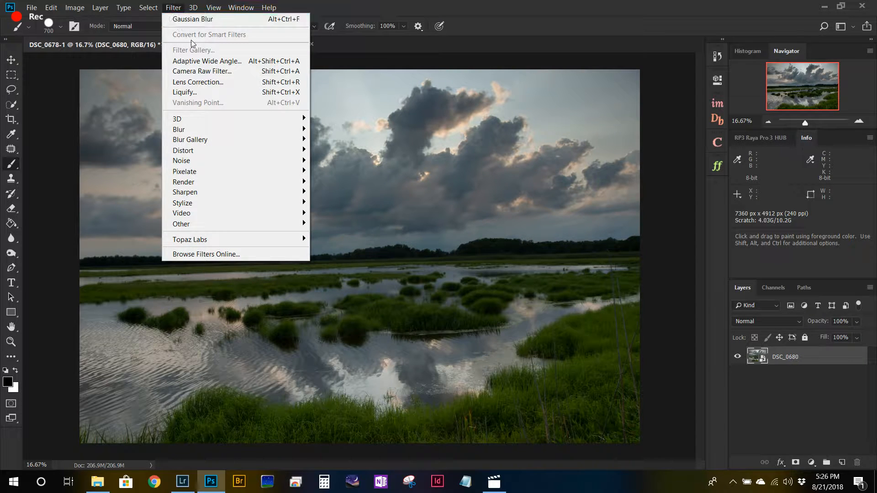
pyautogui.click(208, 73)
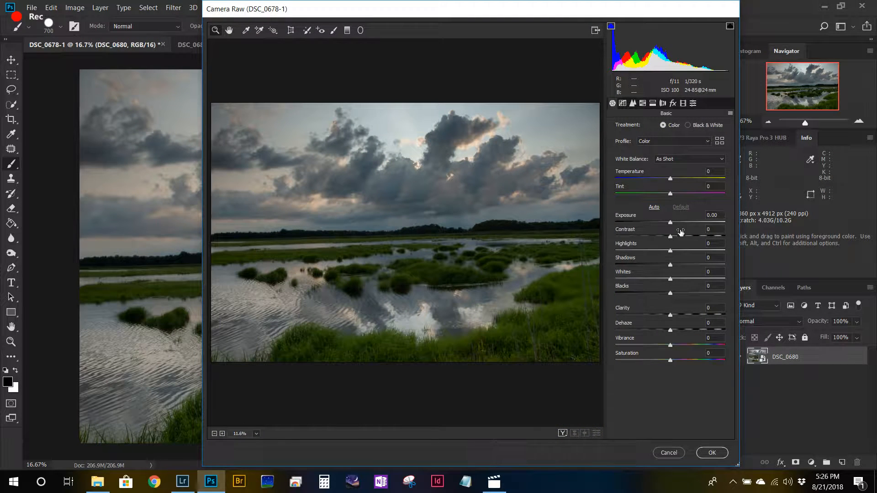
pyautogui.moveTo(670, 225); pyautogui.dragTo(673, 227)
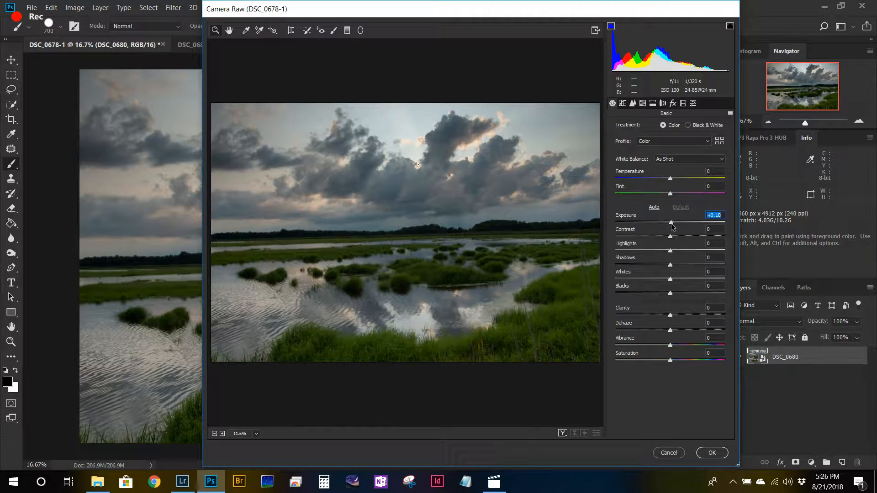
pyautogui.click(730, 26)
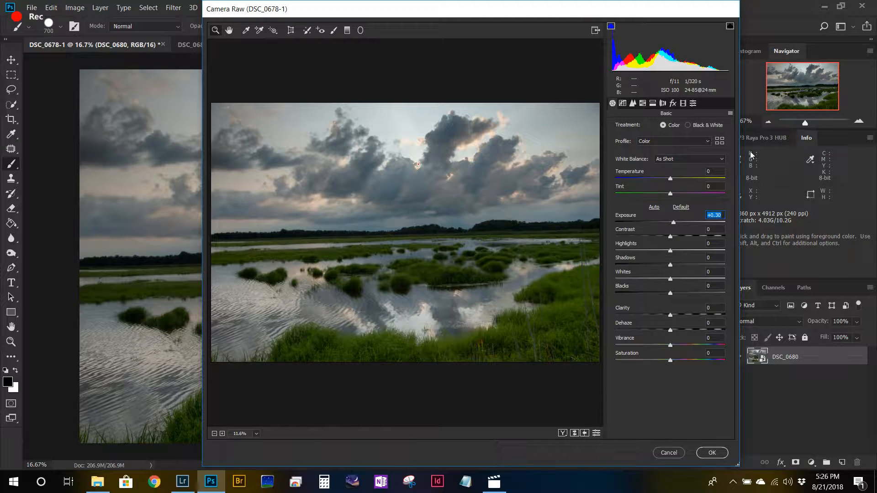
pyautogui.moveTo(670, 238); pyautogui.dragTo(692, 242)
pyautogui.moveTo(671, 179)
pyautogui.mouseDown()
pyautogui.moveTo(682, 196)
pyautogui.moveTo(674, 180)
pyautogui.mouseUp()
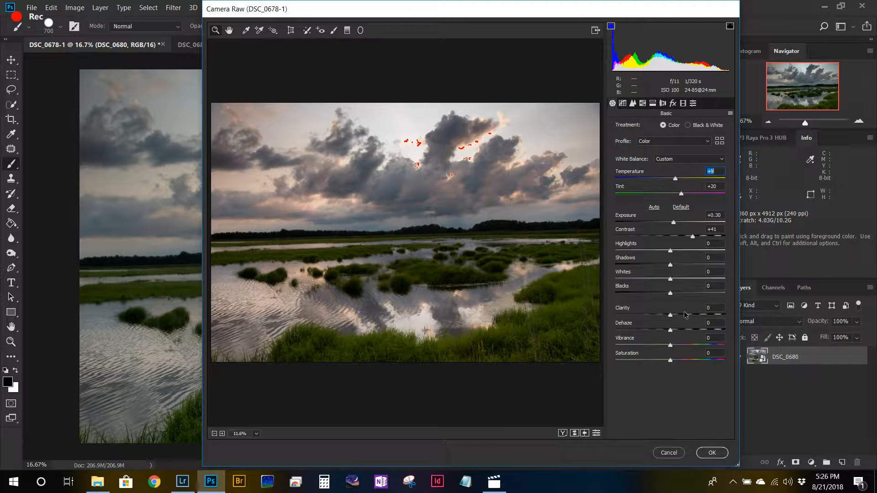
# Step: Set clarity to +16, vibrance and saturation to +8 and shadows to +30, and apply the Camera Raw Filter
pyautogui.moveTo(670, 316); pyautogui.dragTo(673, 363)
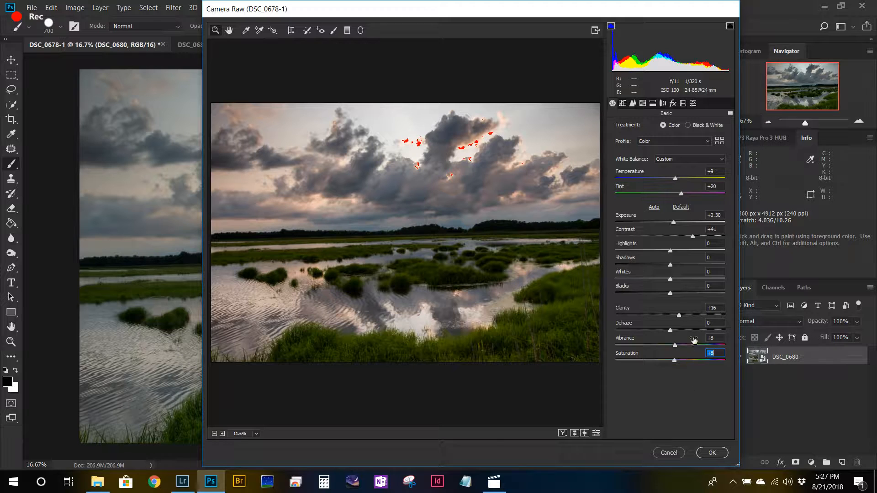
pyautogui.moveTo(671, 265); pyautogui.dragTo(685, 267)
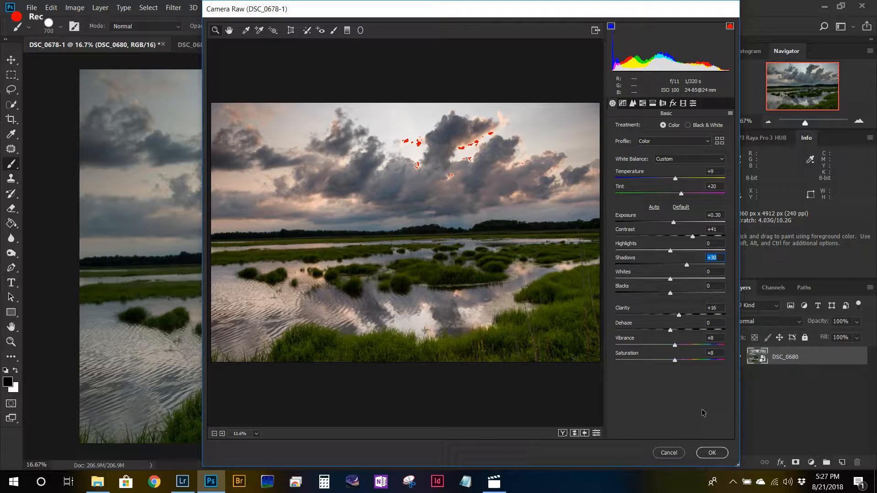
pyautogui.click(711, 453)
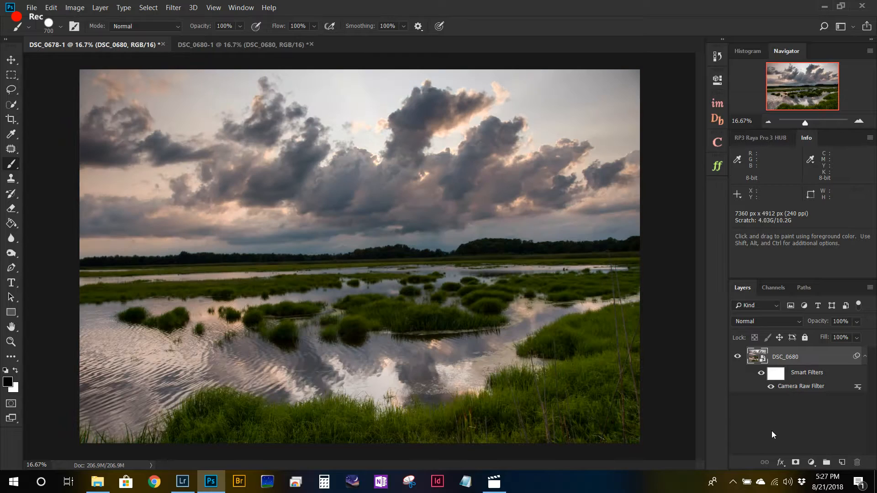
# Step: Straighten the photo along the horizon by about 1.4° and crop it at a 3:2 ratio to about 7012 x 4675 px
pyautogui.click(10, 119)
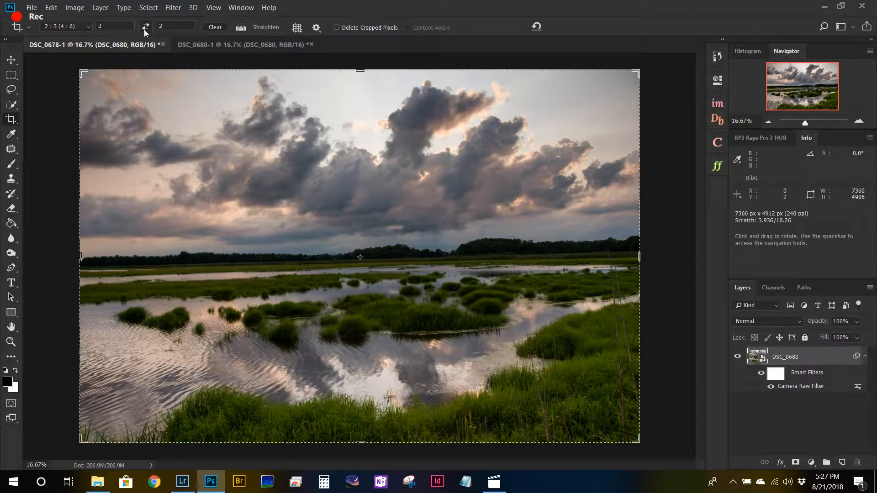
pyautogui.click(240, 28)
pyautogui.moveTo(87, 269); pyautogui.dragTo(629, 256)
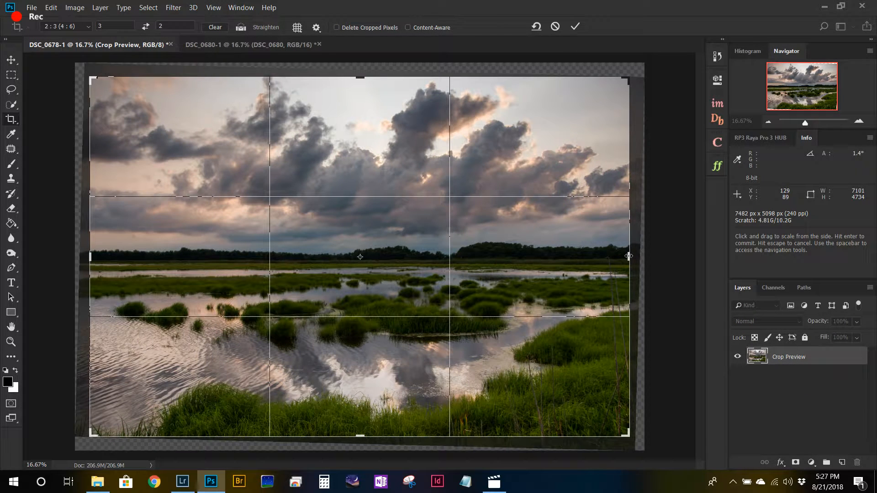
pyautogui.moveTo(628, 78); pyautogui.dragTo(625, 82)
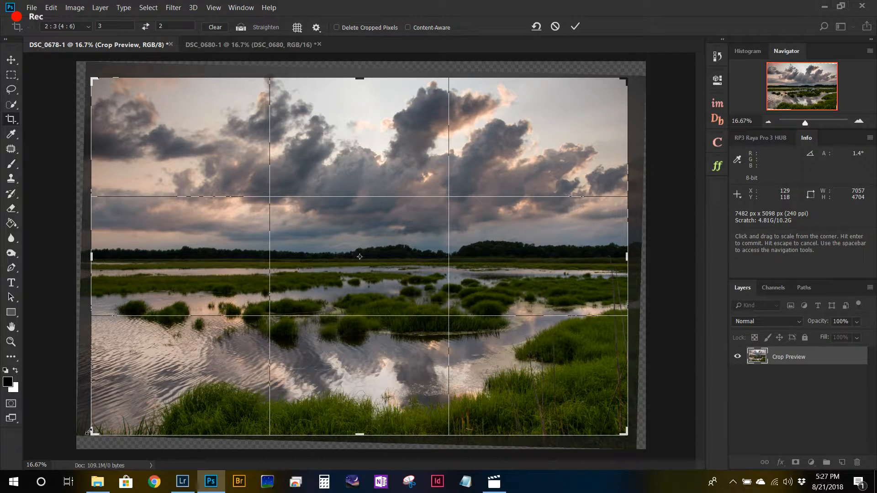
pyautogui.moveTo(92, 432); pyautogui.dragTo(94, 431)
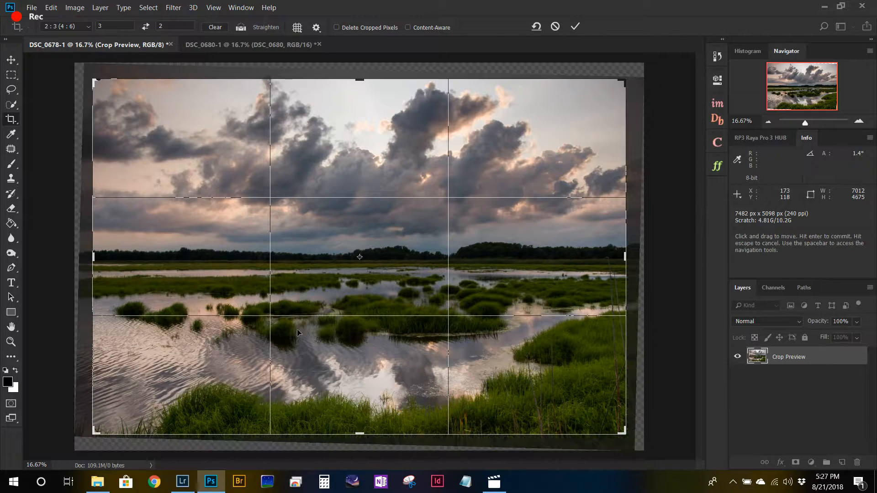
pyautogui.click(575, 27)
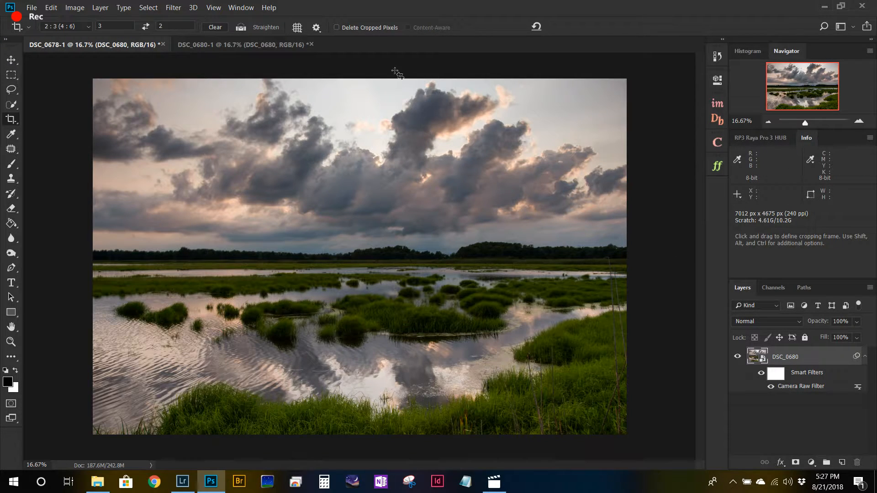
# Step: Apply Smart Sharpen to the smart object with a 45% amount, 10% noise reduction and an adjusted radius
pyautogui.click(173, 8)
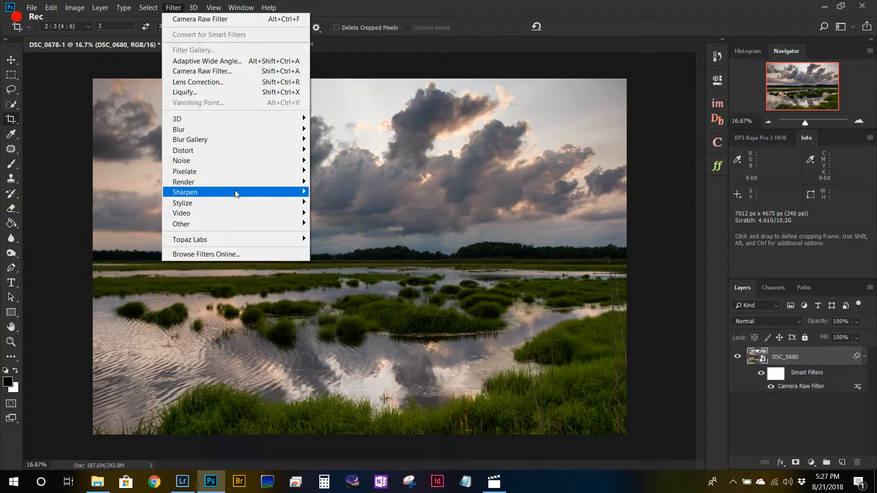
pyautogui.moveTo(236, 194)
pyautogui.click(346, 235)
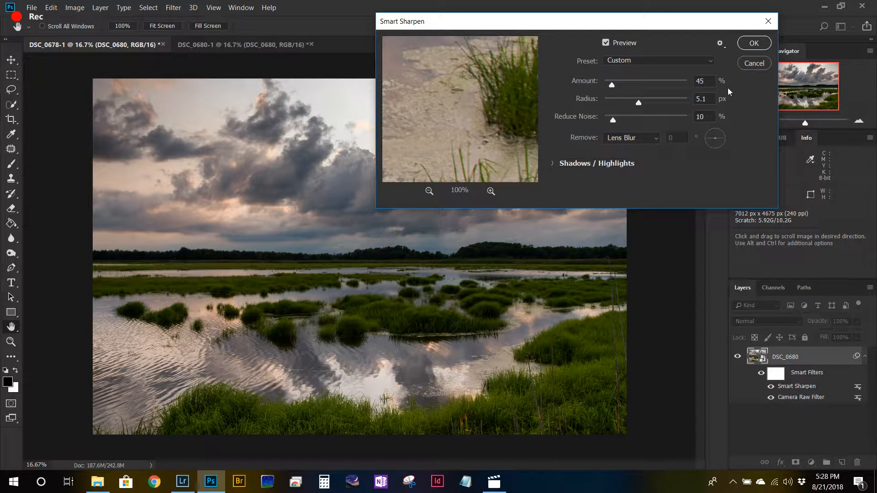
pyautogui.moveTo(634, 105); pyautogui.dragTo(635, 105)
pyautogui.press('Return')
pyautogui.press('c')
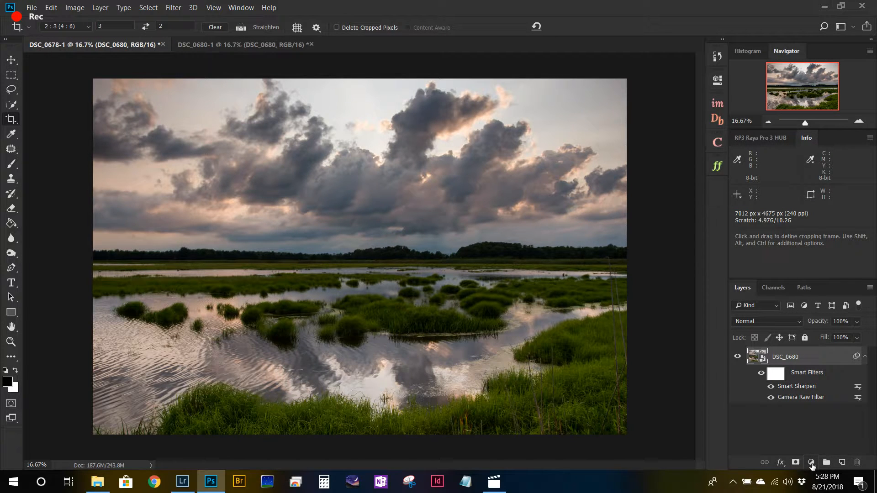
# Step: Add a Levels adjustment layer above the photo and set its midtone value to 1.06
pyautogui.click(811, 463)
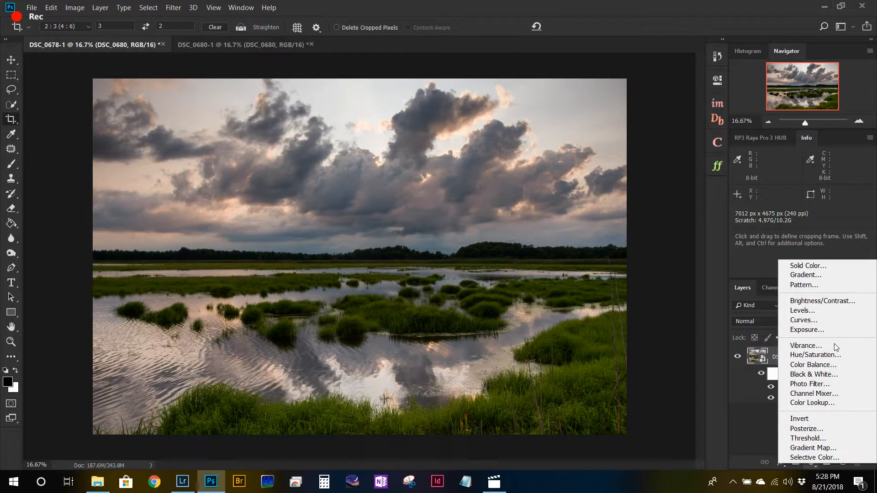
pyautogui.click(837, 314)
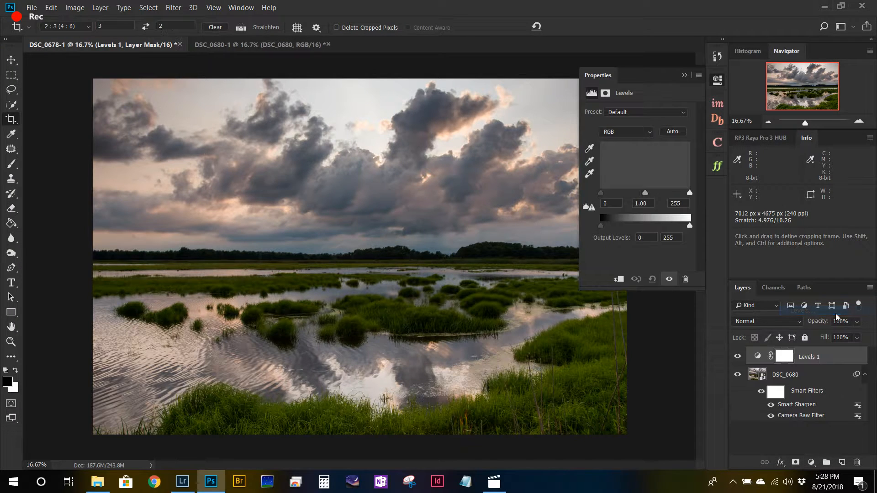
pyautogui.moveTo(647, 198); pyautogui.dragTo(648, 199)
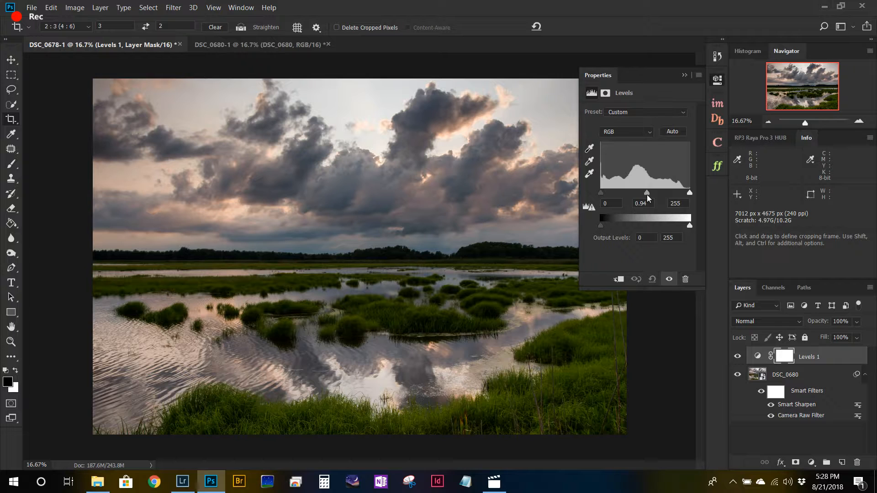
pyautogui.moveTo(648, 197); pyautogui.dragTo(644, 197)
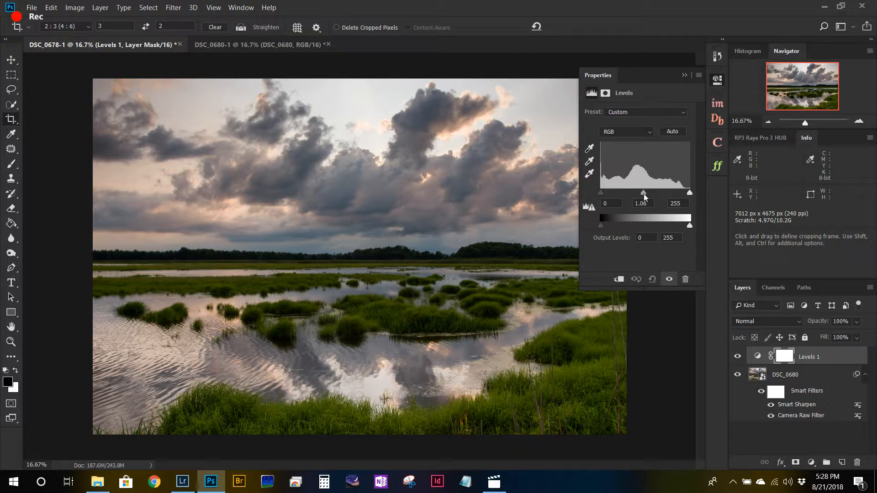
pyautogui.click(717, 82)
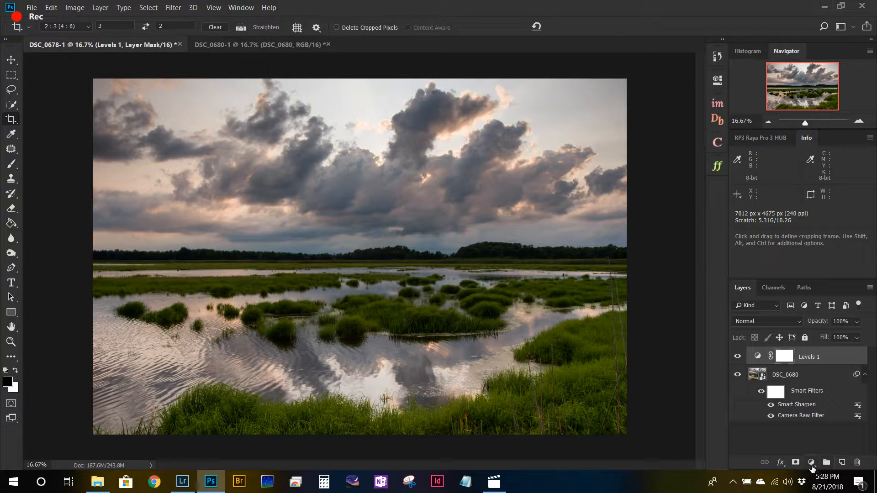
# Step: Add a Curves adjustment layer with the default curve and set its blending mode to Multiply
pyautogui.click(811, 464)
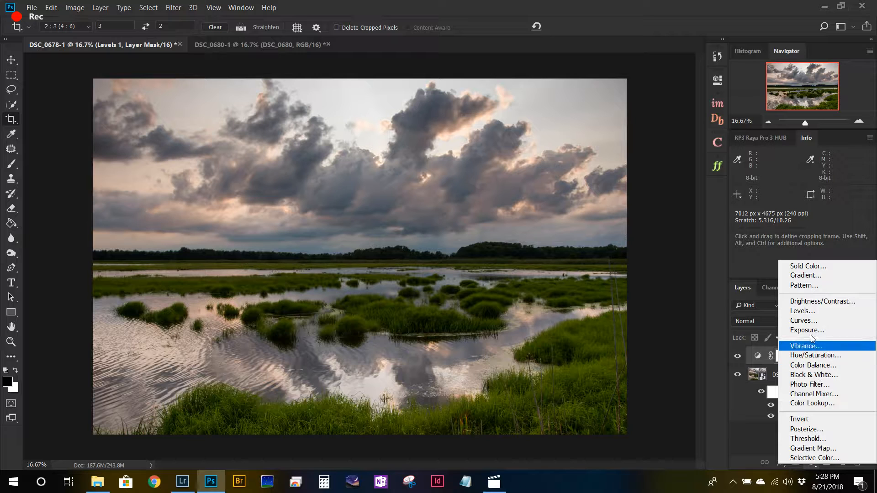
pyautogui.click(804, 322)
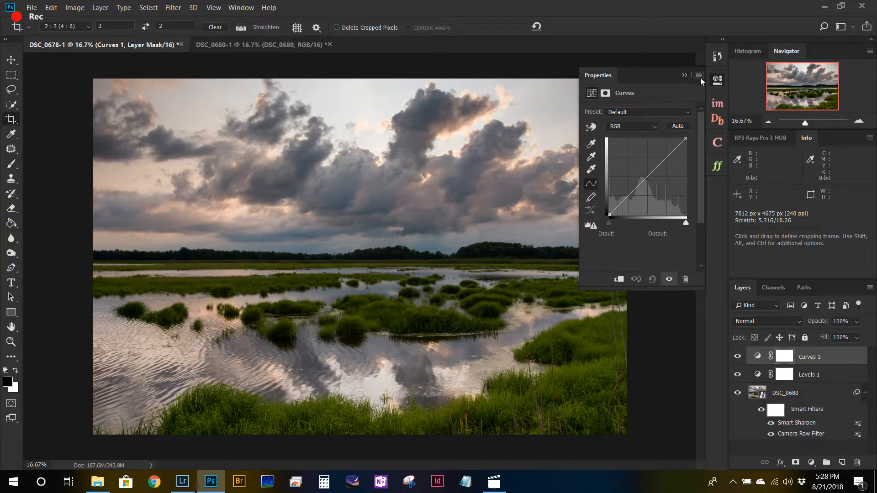
pyautogui.click(717, 80)
pyautogui.click(796, 322)
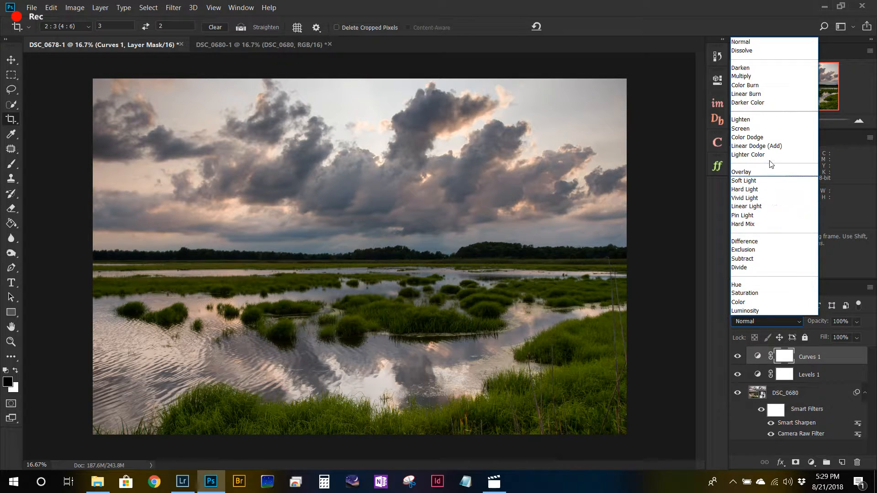
pyautogui.click(750, 77)
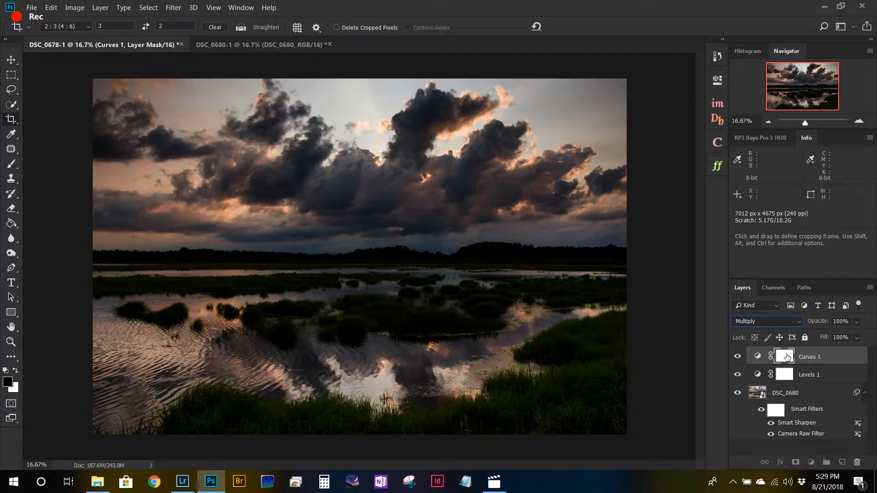
# Step: Paint black on the Curves mask over a large central oval with a 700 px brush, leaving the photo's edges darkened
pyautogui.click(12, 165)
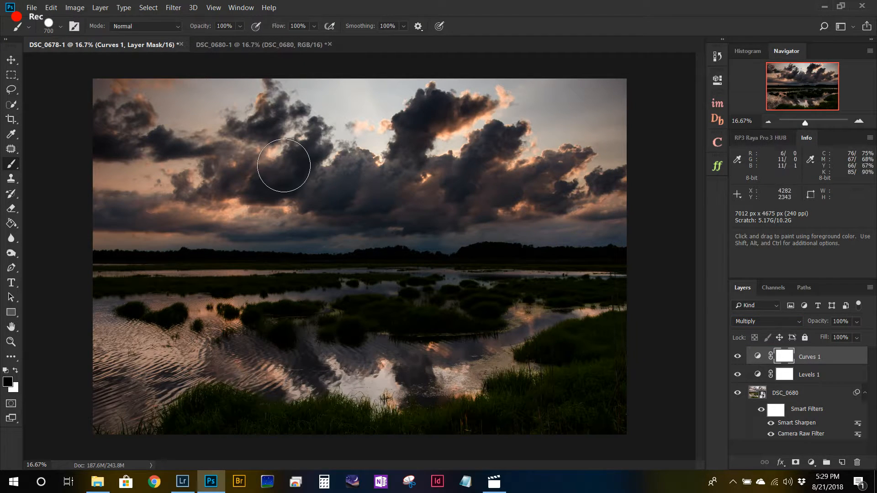
pyautogui.moveTo(168, 176)
pyautogui.mouseDown()
pyautogui.moveTo(283, 145)
pyautogui.moveTo(409, 140)
pyautogui.mouseUp()
pyautogui.moveTo(478, 150)
pyautogui.mouseDown()
pyautogui.moveTo(544, 176)
pyautogui.moveTo(576, 221)
pyautogui.moveTo(587, 266)
pyautogui.moveTo(578, 322)
pyautogui.moveTo(560, 340)
pyautogui.moveTo(432, 381)
pyautogui.moveTo(210, 365)
pyautogui.moveTo(174, 328)
pyautogui.moveTo(148, 257)
pyautogui.moveTo(142, 197)
pyautogui.moveTo(289, 177)
pyautogui.moveTo(473, 174)
pyautogui.moveTo(540, 193)
pyautogui.moveTo(550, 240)
pyautogui.moveTo(524, 313)
pyautogui.moveTo(444, 337)
pyautogui.moveTo(324, 346)
pyautogui.moveTo(218, 332)
pyautogui.moveTo(186, 299)
pyautogui.moveTo(180, 214)
pyautogui.moveTo(373, 200)
pyautogui.moveTo(480, 202)
pyautogui.moveTo(514, 219)
pyautogui.moveTo(503, 299)
pyautogui.moveTo(463, 329)
pyautogui.moveTo(283, 312)
pyautogui.moveTo(201, 289)
pyautogui.moveTo(206, 253)
pyautogui.moveTo(406, 255)
pyautogui.moveTo(507, 239)
pyautogui.moveTo(483, 278)
pyautogui.moveTo(264, 281)
pyautogui.moveTo(271, 266)
pyautogui.moveTo(211, 199)
pyautogui.moveTo(165, 200)
pyautogui.moveTo(144, 176)
pyautogui.mouseUp()
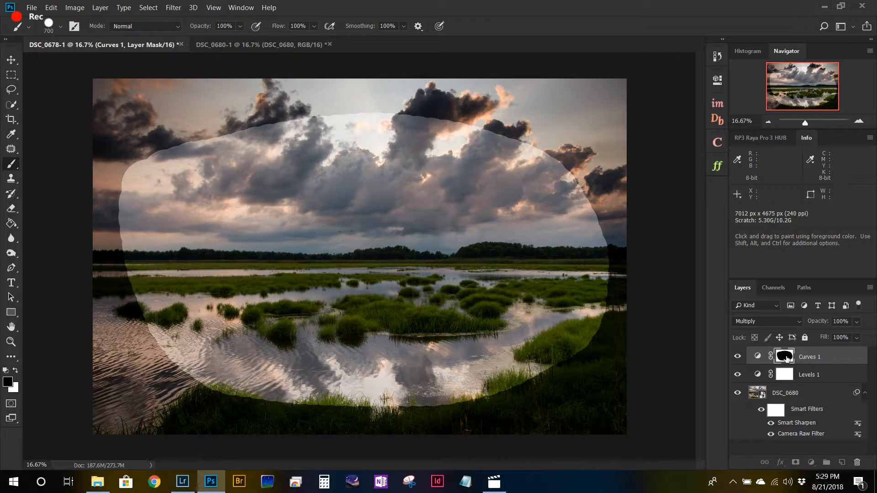
# Step: Feather the Curves layer mask by 393.9 px to soften the vignette's edge
pyautogui.doubleClick(786, 358)
pyautogui.moveTo(588, 188); pyautogui.dragTo(671, 197)
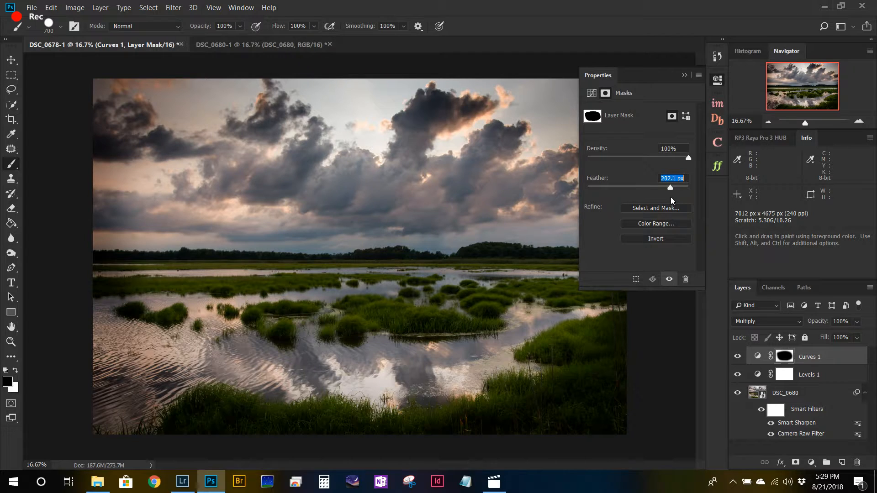
pyautogui.moveTo(673, 198); pyautogui.dragTo(674, 198)
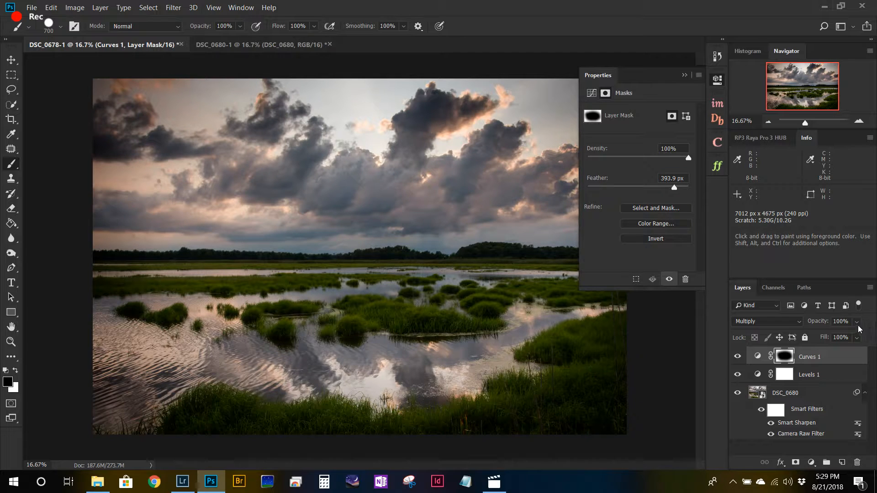
pyautogui.click(717, 82)
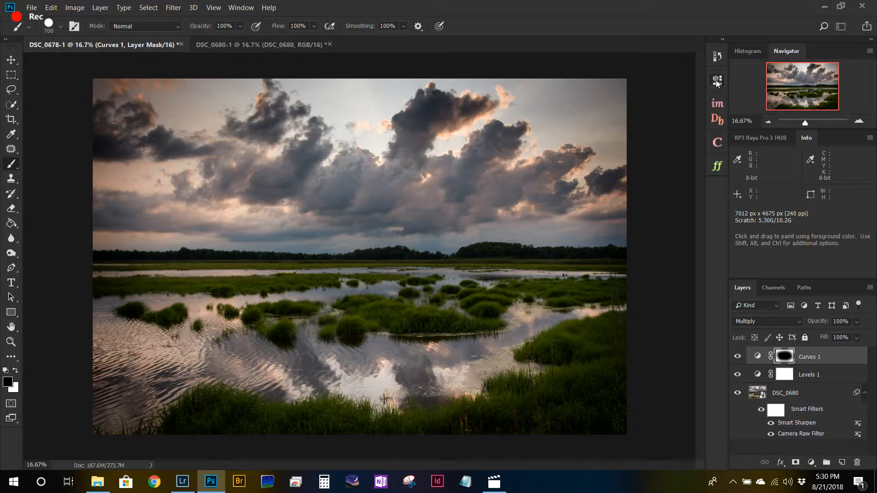
# Step: Lower the Curves layer's opacity to 65% and compare the photo with that layer hidden and shown
pyautogui.click(856, 322)
pyautogui.moveTo(869, 338); pyautogui.dragTo(839, 346)
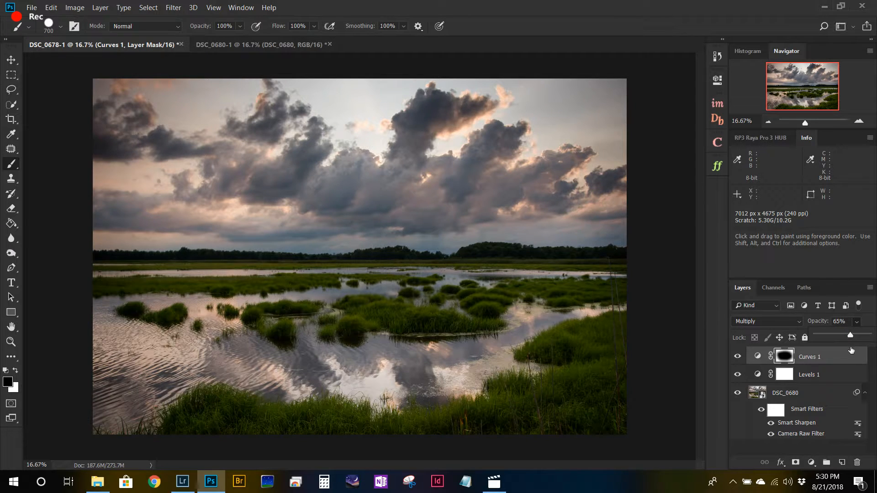
pyautogui.click(736, 357)
pyautogui.click(736, 357)
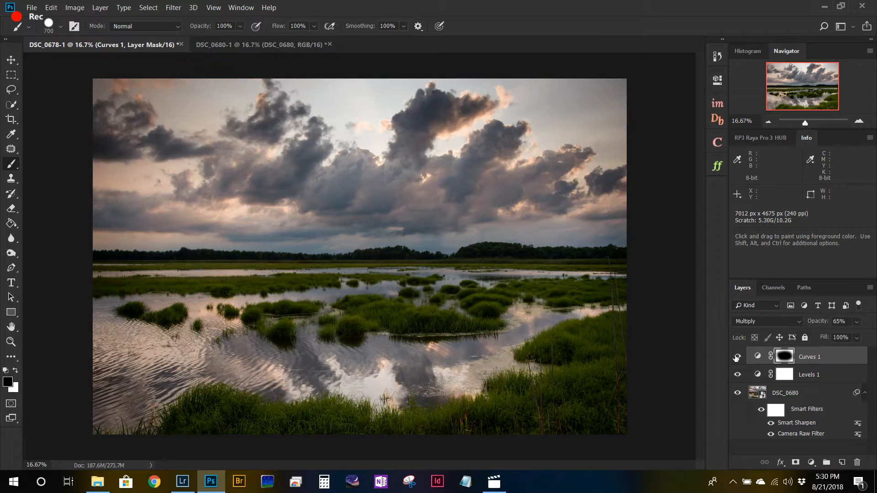
pyautogui.click(737, 356)
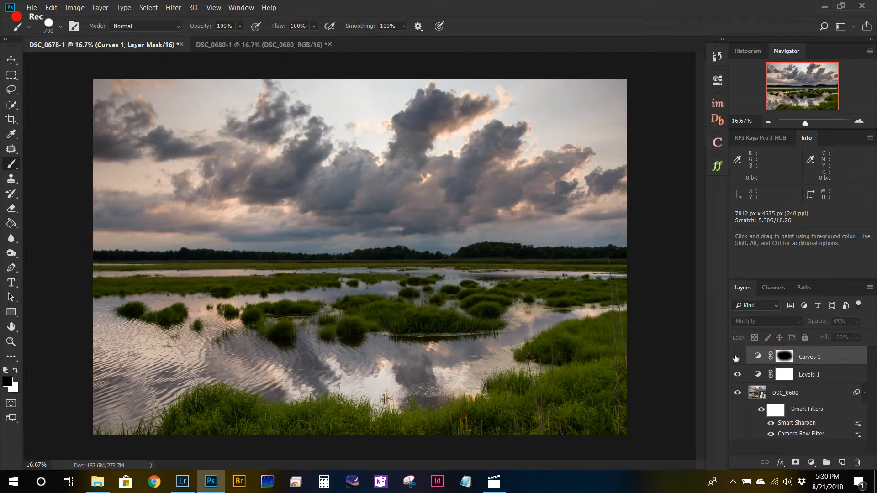
pyautogui.click(737, 358)
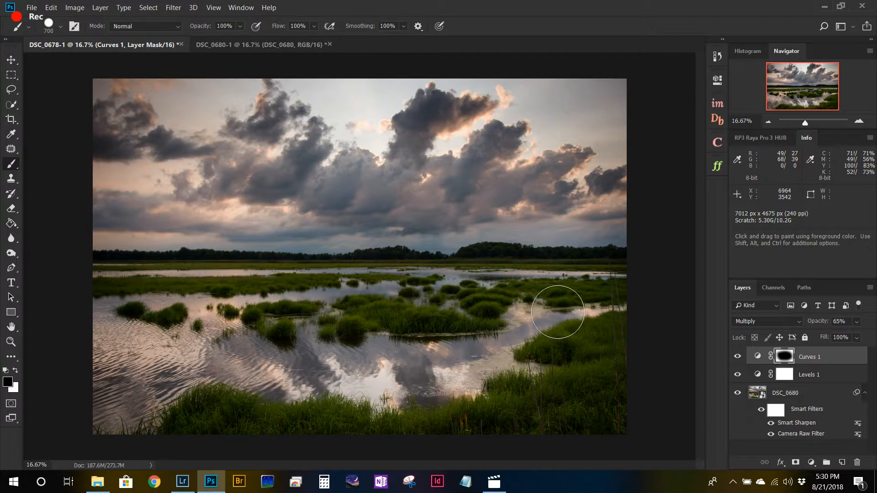
# Step: Stamp all visible layers into a new layer, move it above the Curves layer and convert it to a smart object
pyautogui.click(816, 397)
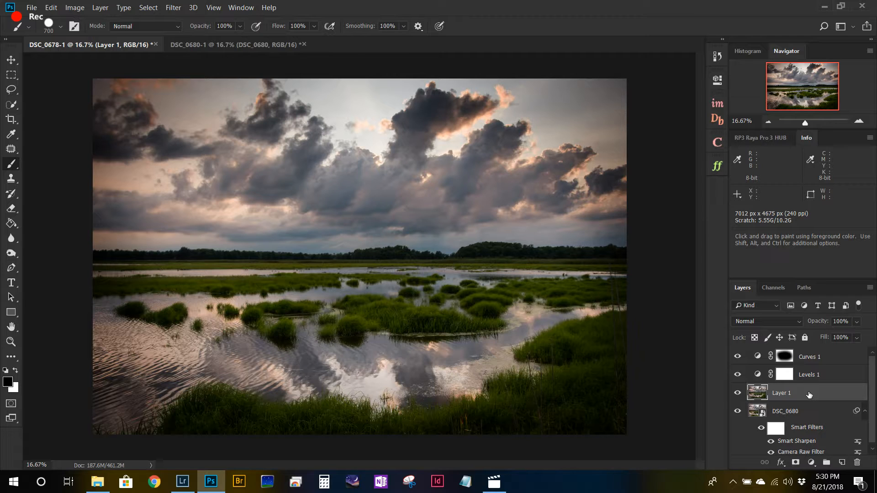
pyautogui.moveTo(805, 394); pyautogui.dragTo(804, 351)
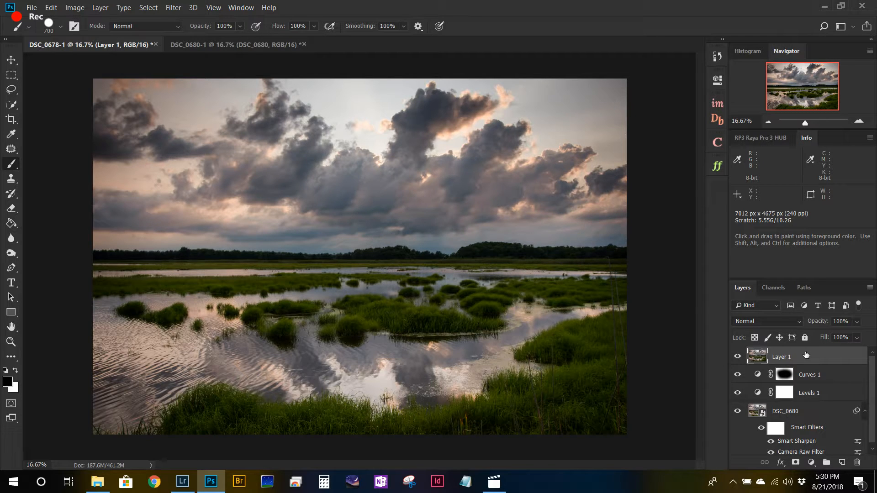
pyautogui.rightClick(782, 359)
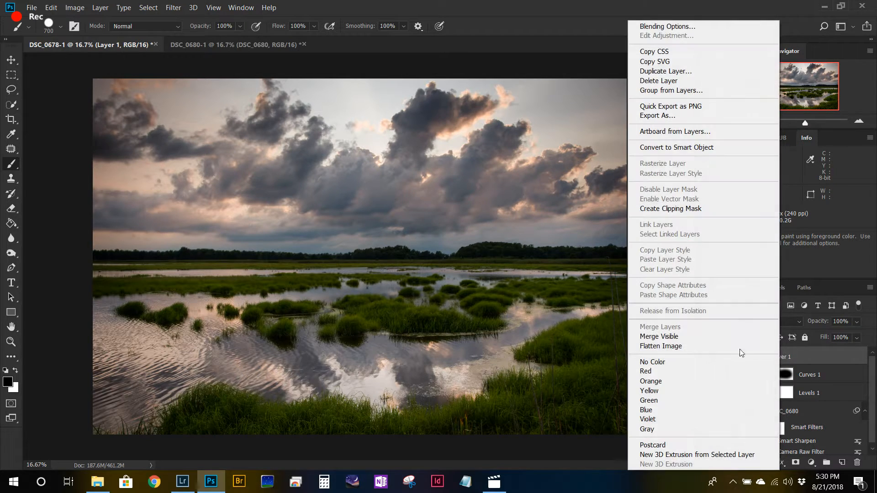
pyautogui.click(690, 148)
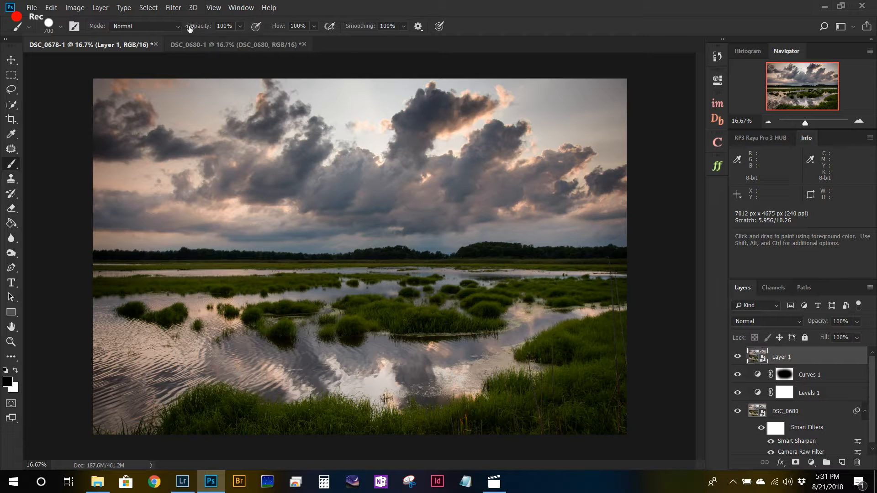
# Step: Apply a Camera Raw Filter to the merged smart object with exposure set to +2.00
pyautogui.click(176, 11)
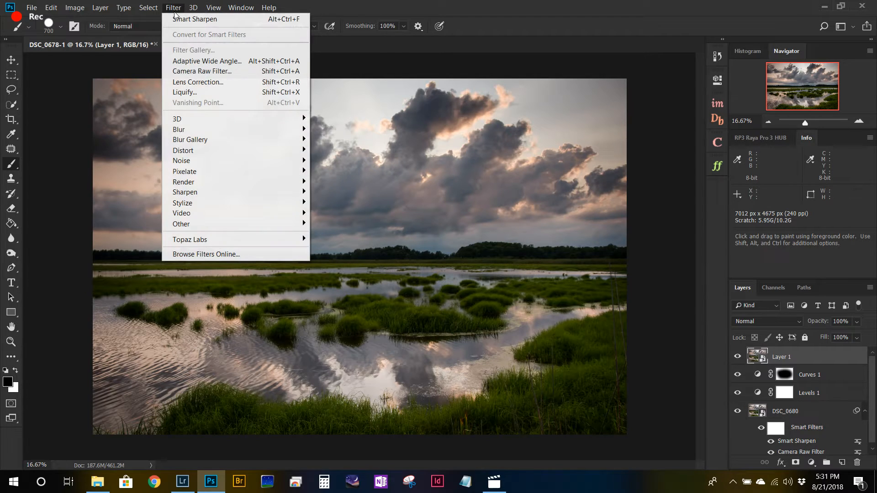
pyautogui.click(196, 72)
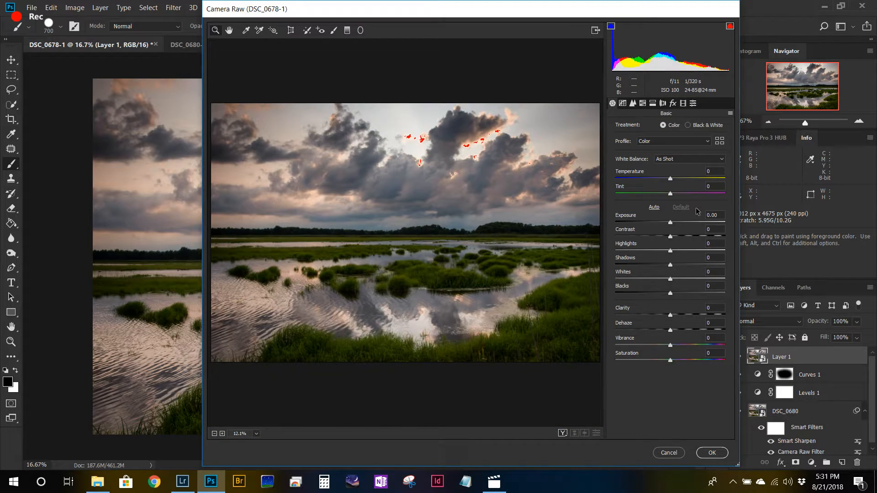
pyautogui.moveTo(670, 223); pyautogui.dragTo(693, 230)
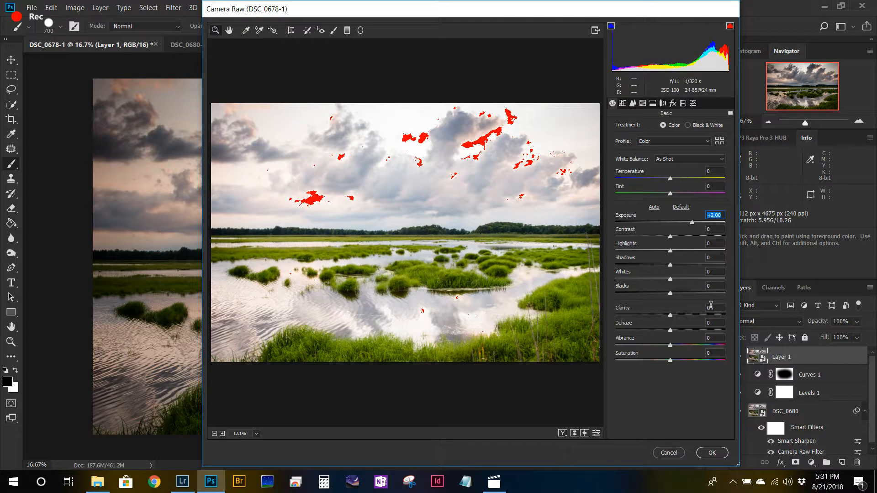
pyautogui.click(711, 453)
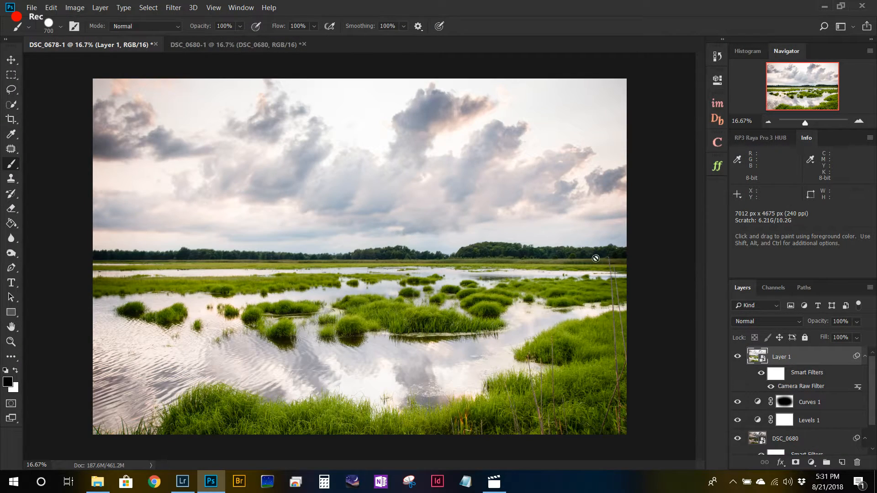
# Step: Apply a strong Gaussian Blur to the brightened smart object, with a slightly increased radius
pyautogui.click(173, 7)
pyautogui.moveTo(214, 128)
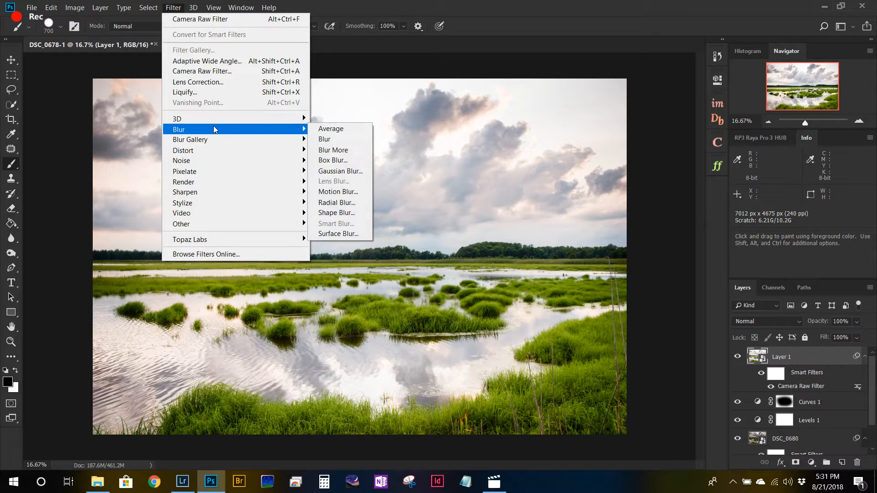
pyautogui.click(344, 170)
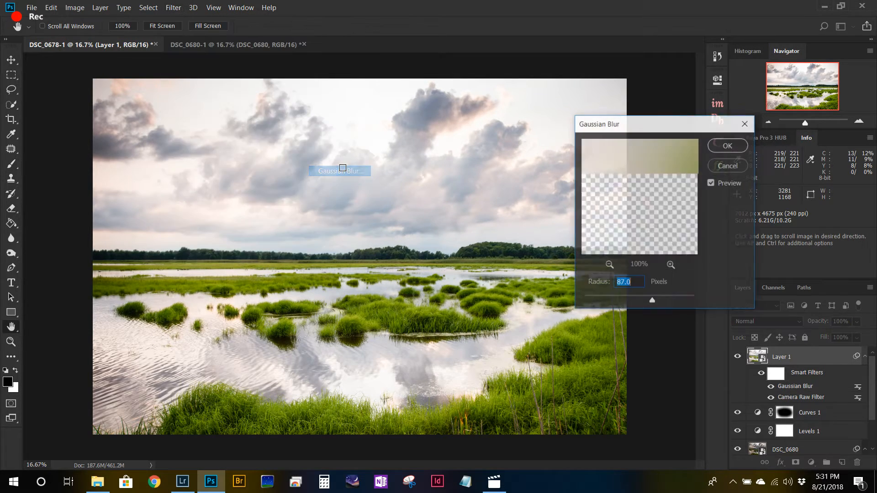
pyautogui.moveTo(654, 300); pyautogui.dragTo(656, 301)
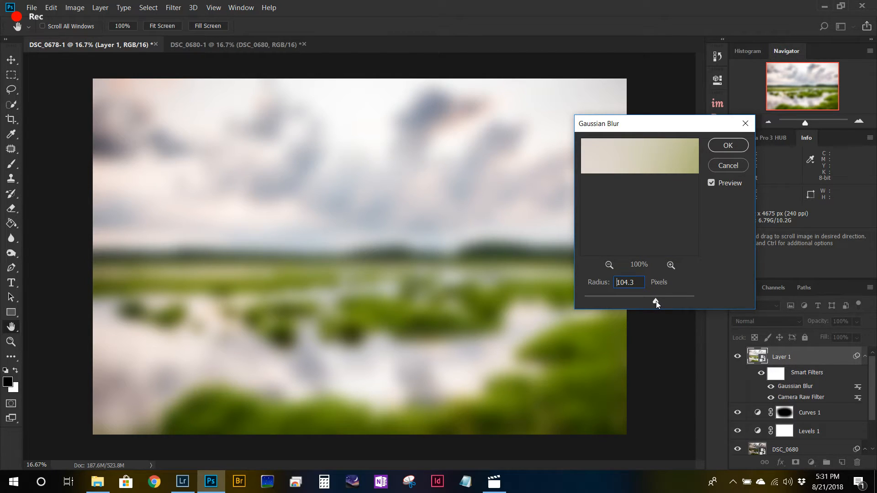
pyautogui.moveTo(655, 300); pyautogui.dragTo(654, 300)
pyautogui.click(727, 145)
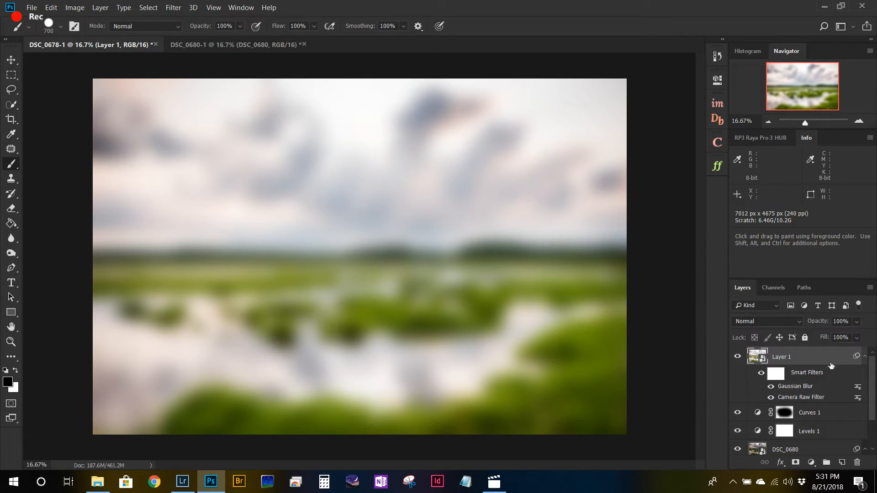
# Step: Reduce the blurred smart object's opacity to 18% for a soft glow over the photo
pyautogui.click(857, 337)
pyautogui.moveTo(868, 339); pyautogui.dragTo(824, 340)
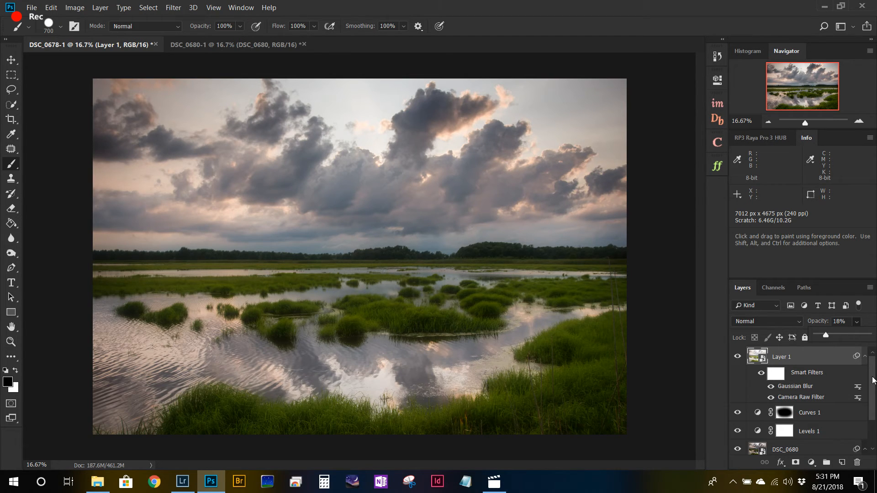
pyautogui.moveTo(873, 379)
pyautogui.mouseDown()
pyautogui.moveTo(874, 398)
pyautogui.moveTo(874, 370)
pyautogui.mouseUp()
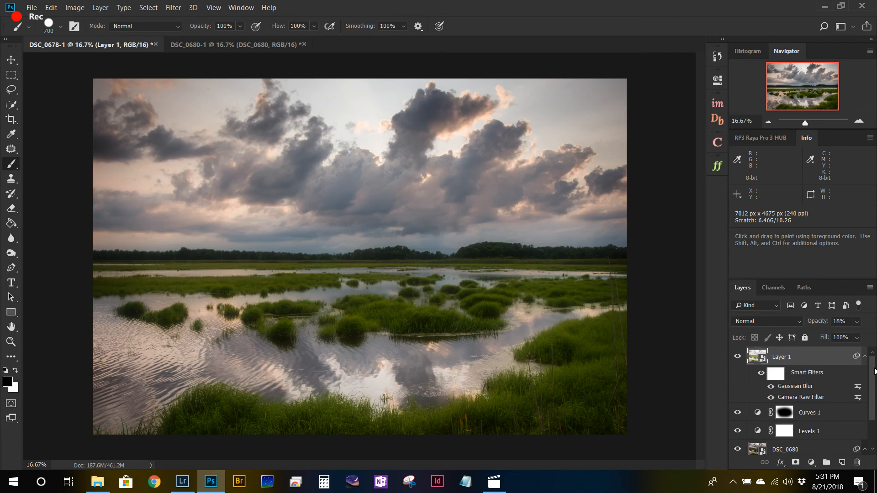